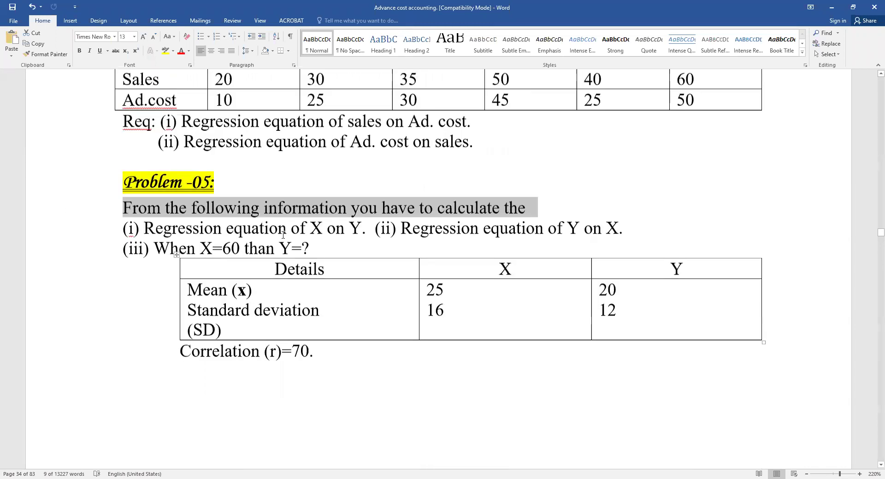
- Examine the Problem-05 requirements for the regression equations of X on Y and Y on X
scroll(282, 230, "up", 3)
scroll(125, 280, "up", 2)
scroll(125, 280, "down", 1)
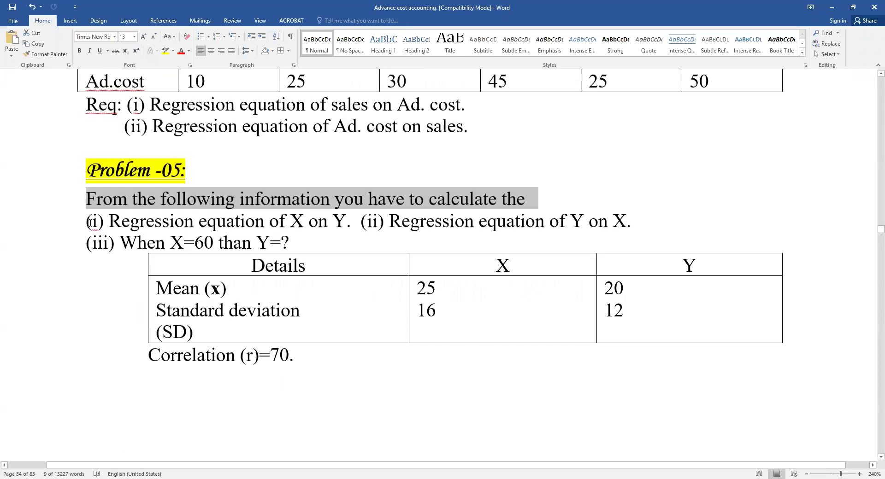
left_click_drag(88, 222, 347, 222)
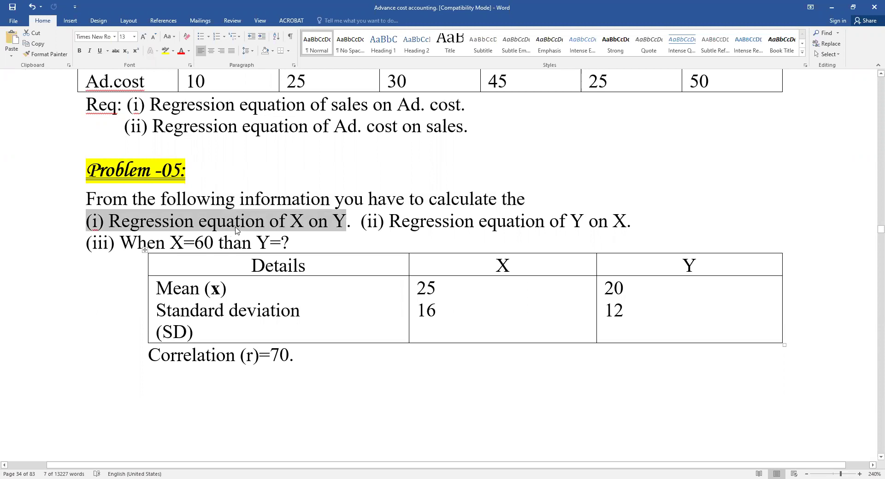
left_click_drag(197, 225, 109, 225)
left_click_drag(202, 225, 109, 224)
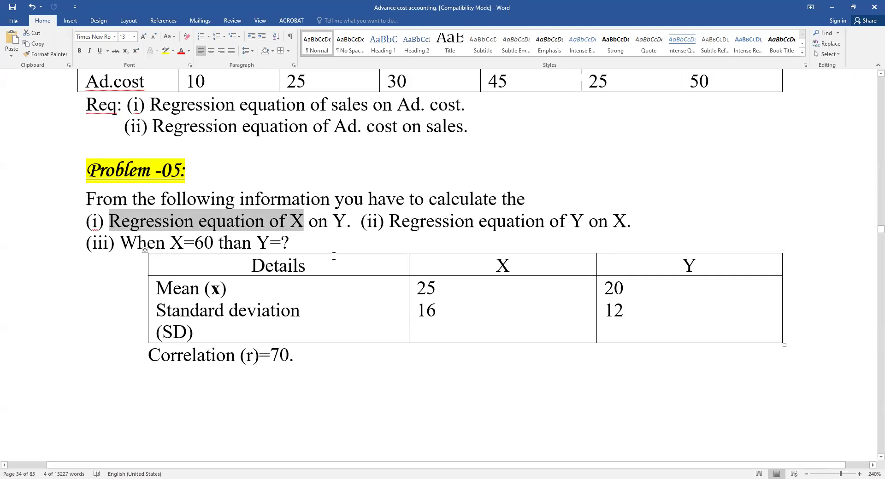
left_click(390, 224)
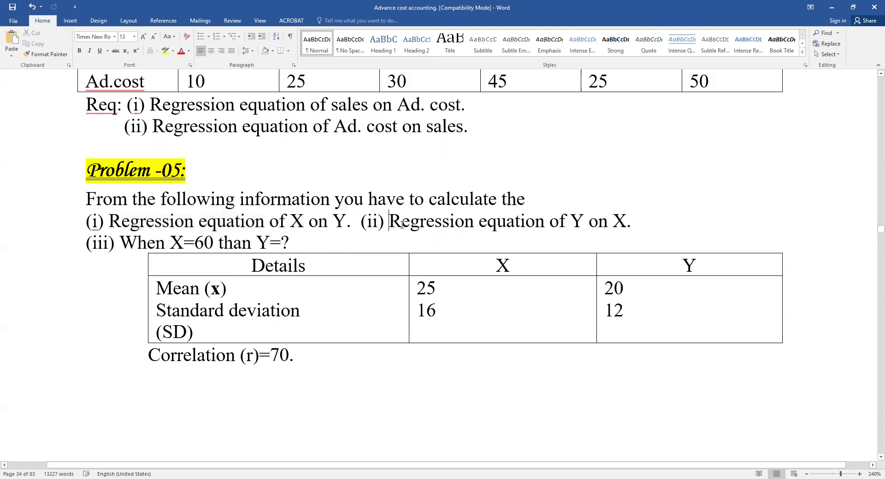
left_click_drag(469, 223, 646, 223)
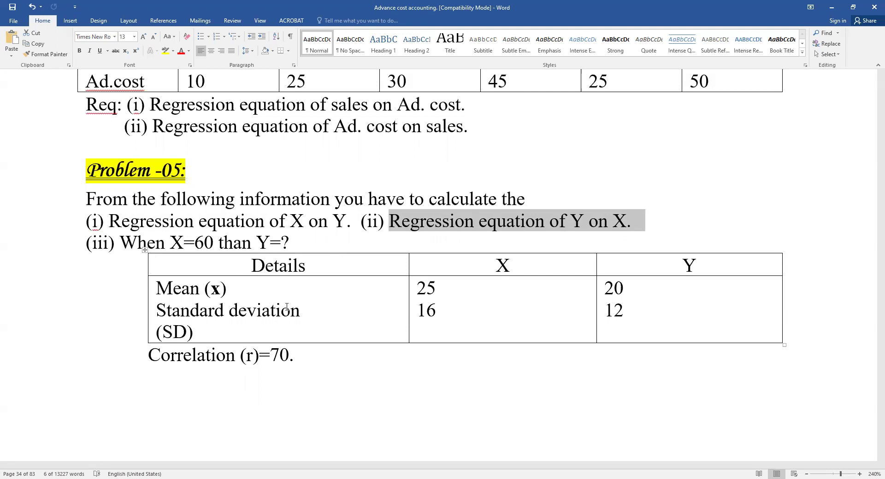
left_click(101, 286)
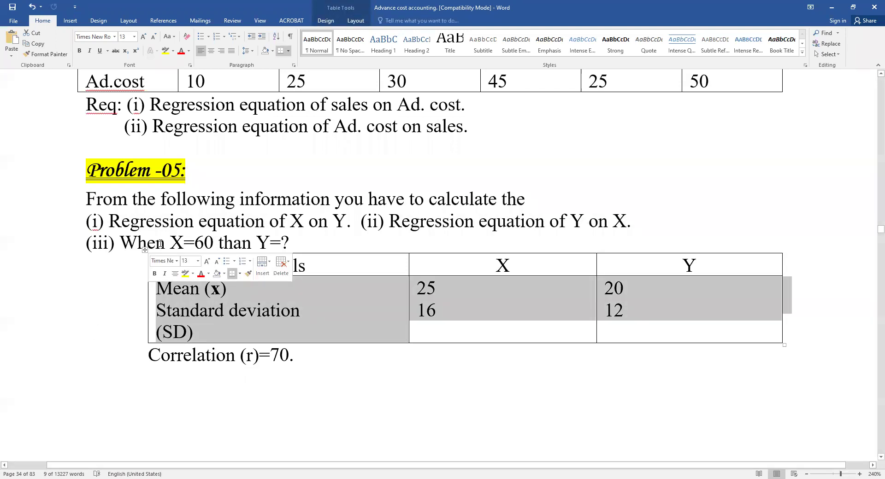
- Add a space before 60 and before the question mark in requirement (iii), and save the document
left_click(158, 243)
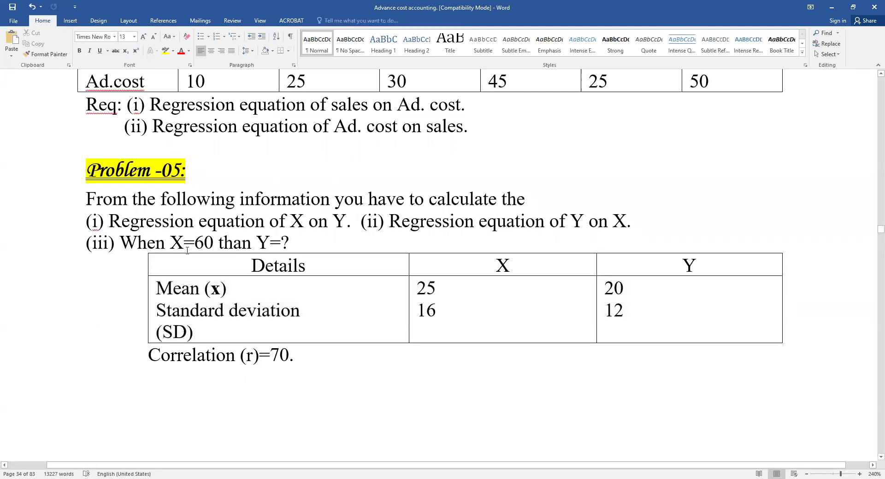
left_click(196, 245)
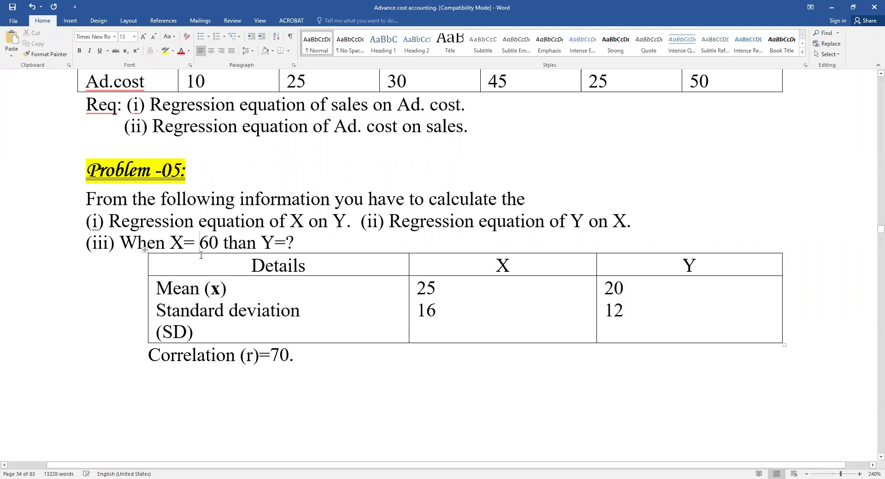
key("ctrl+s")
left_click(290, 241)
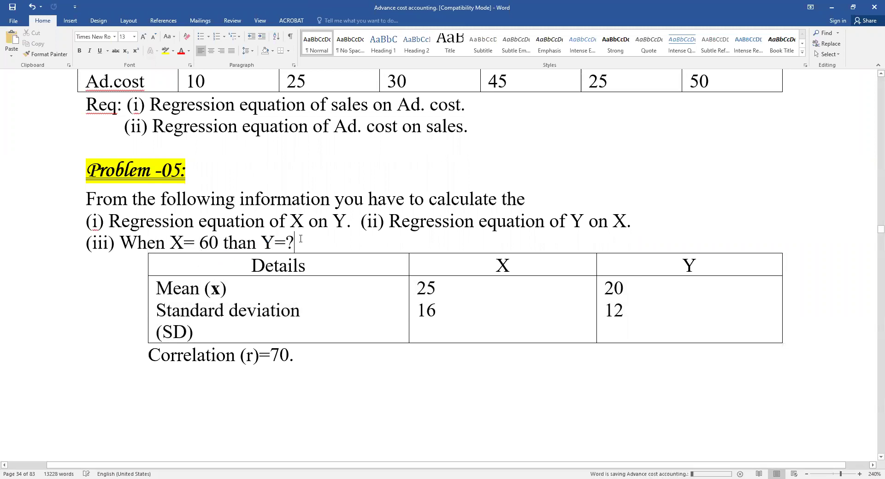
left_click(307, 243)
- Examine the mean and standard deviation of X and Y in the Problem-05 table and the correlation line beneath it
left_click_drag(244, 265, 313, 289)
left_click(265, 320)
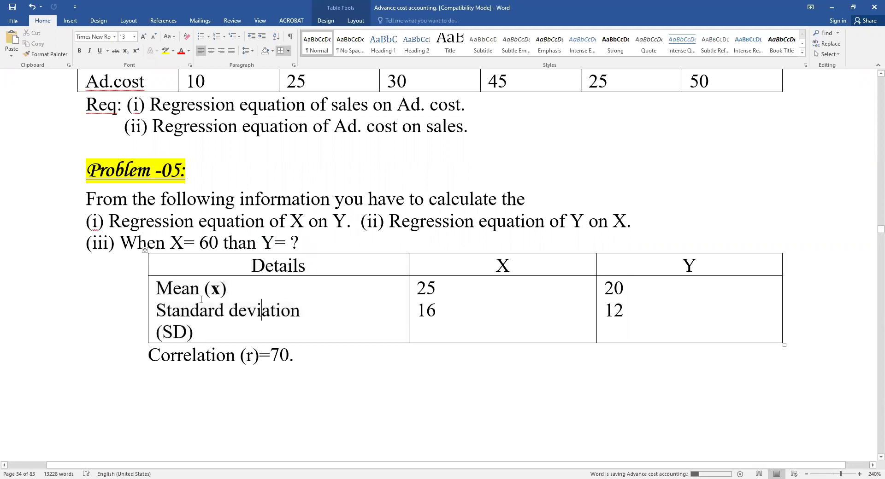
double_click(268, 261)
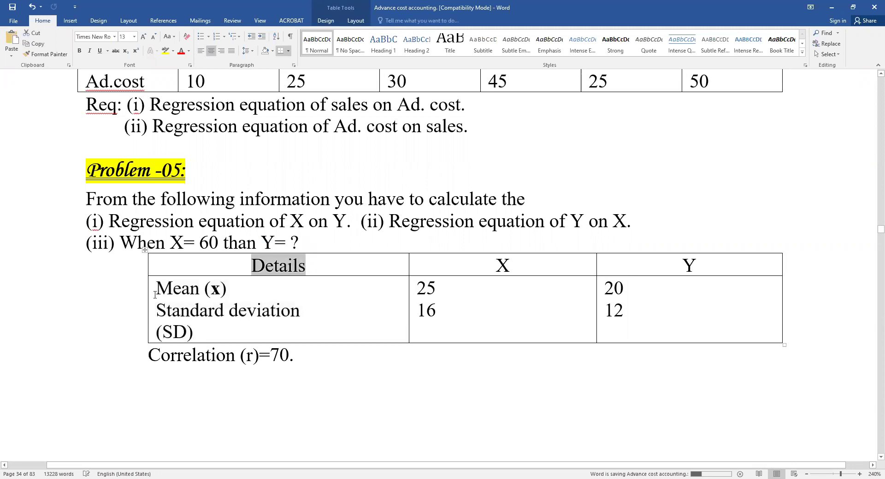
key("Down")
left_click(218, 288)
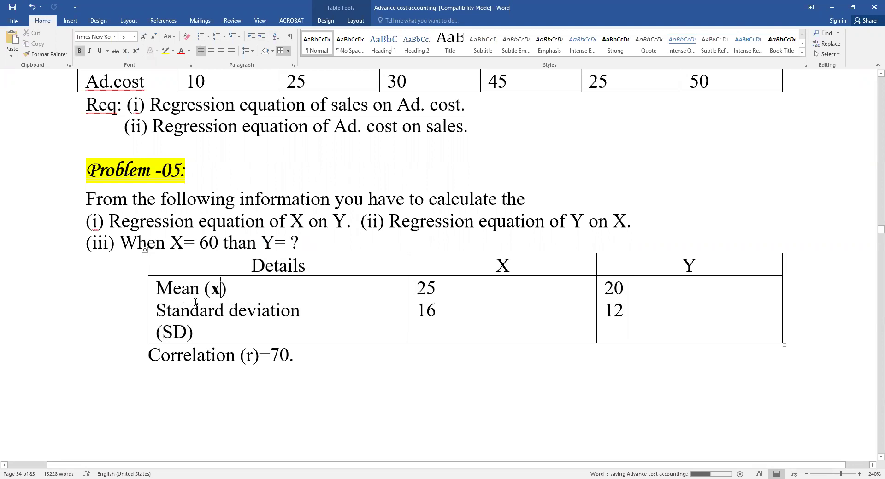
left_click_drag(158, 311, 213, 332)
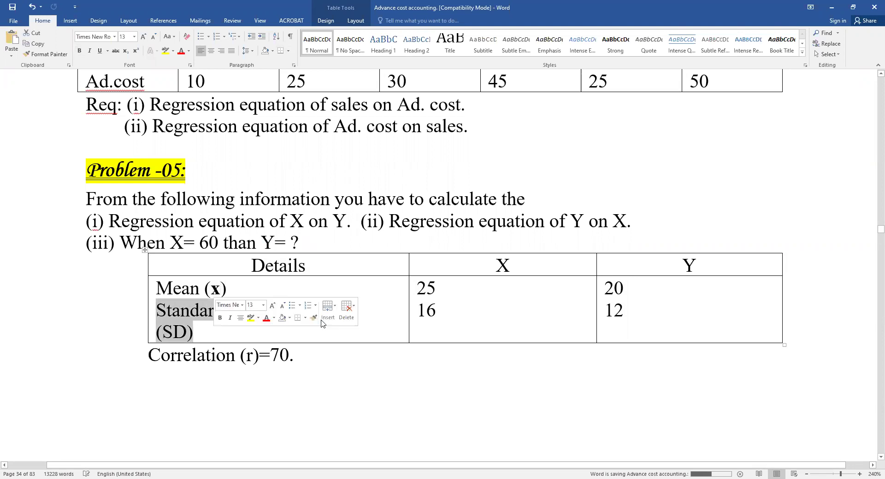
left_click_drag(454, 260, 507, 307)
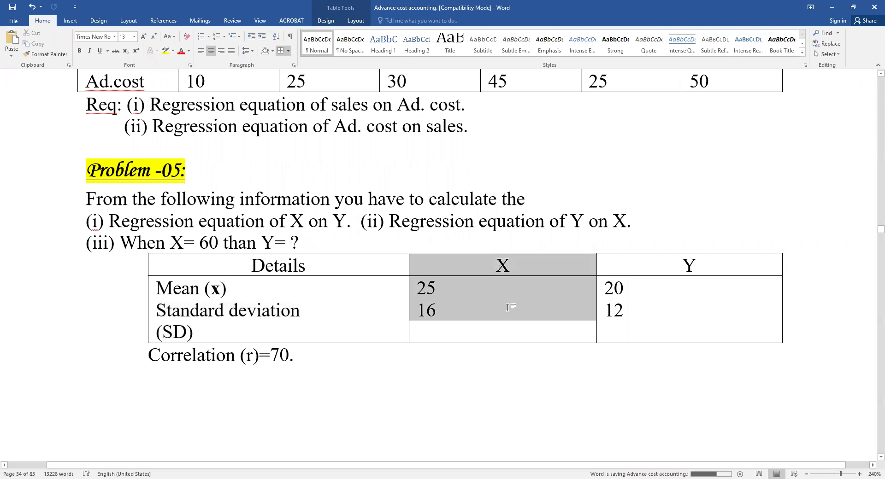
left_click_drag(667, 264, 654, 309)
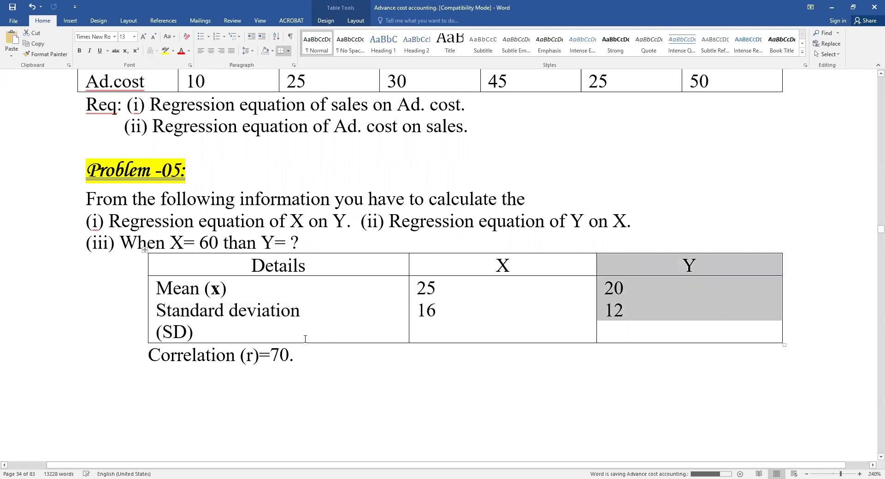
scroll(304, 339, "down", 1)
left_click_drag(138, 304, 304, 305)
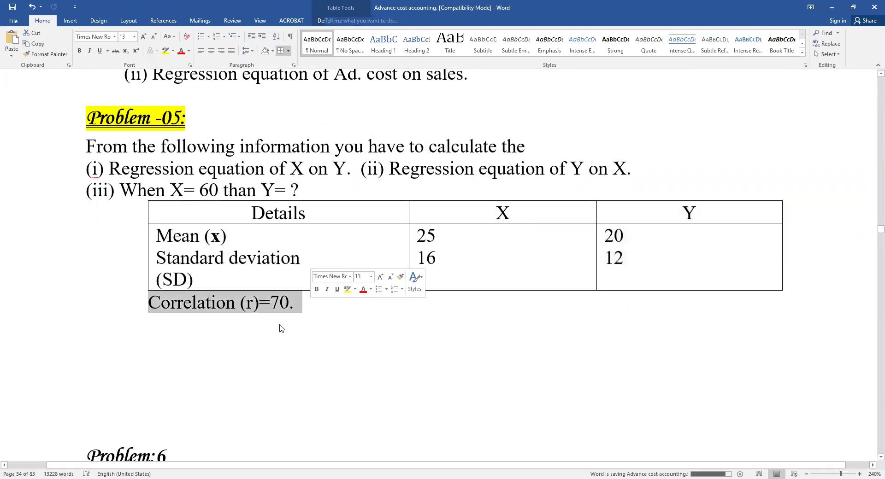
- Change the correlation (r) value below the table to .70, without the trailing period
left_click(276, 307)
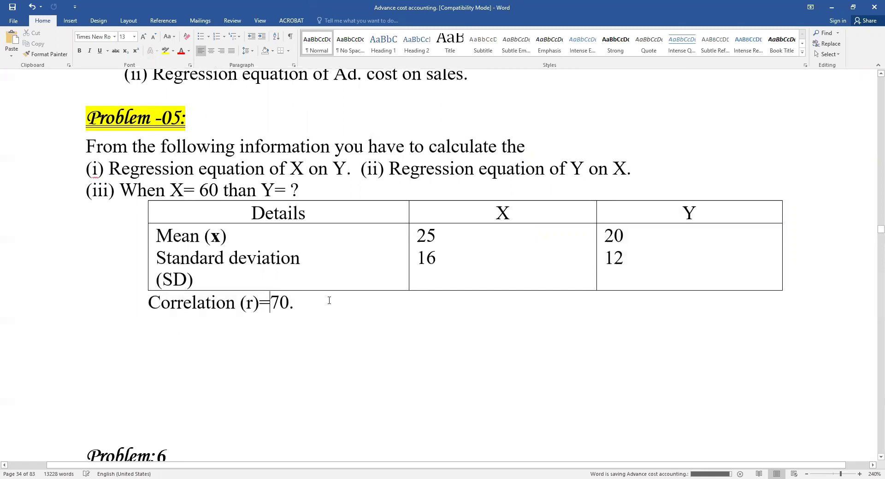
key("Right")
key("Right")
key("Right")
key("BackSpace")
key("Left")
key("Left")
type(".7")
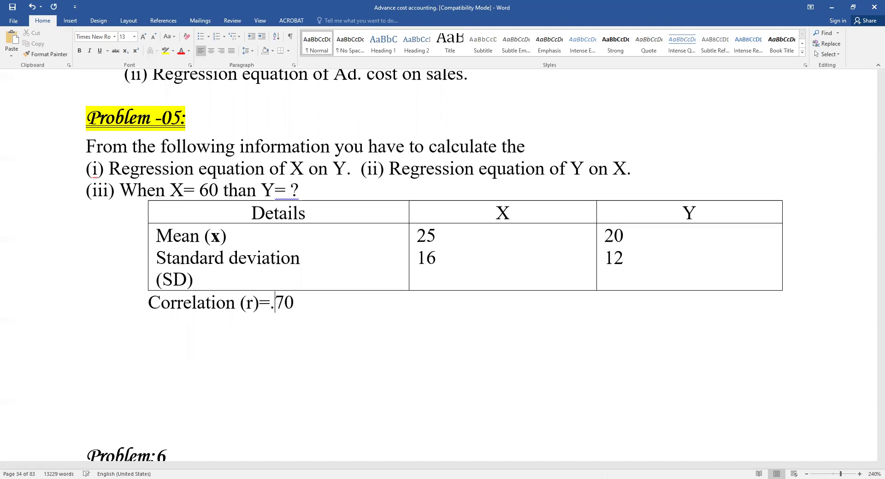
key("BackSpace")
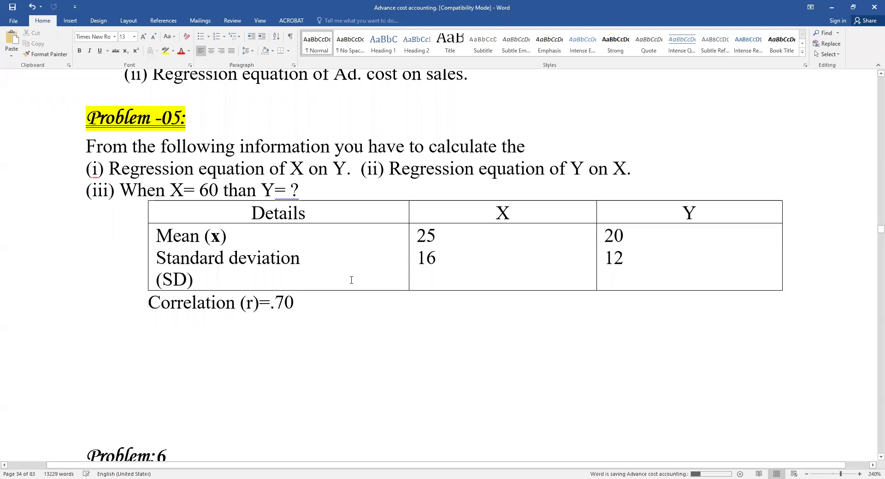
- Add the line "Required-(1) Regression equation of X on Y" below the correlation value
key("Return")
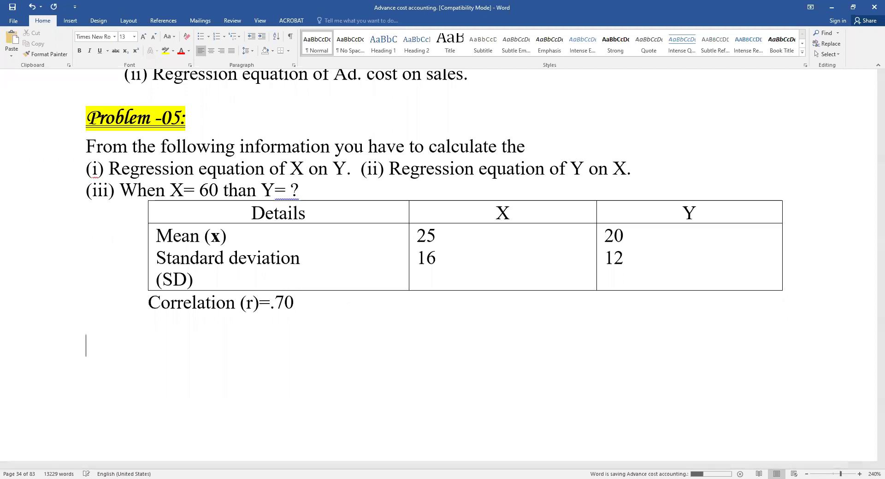
type("Required")
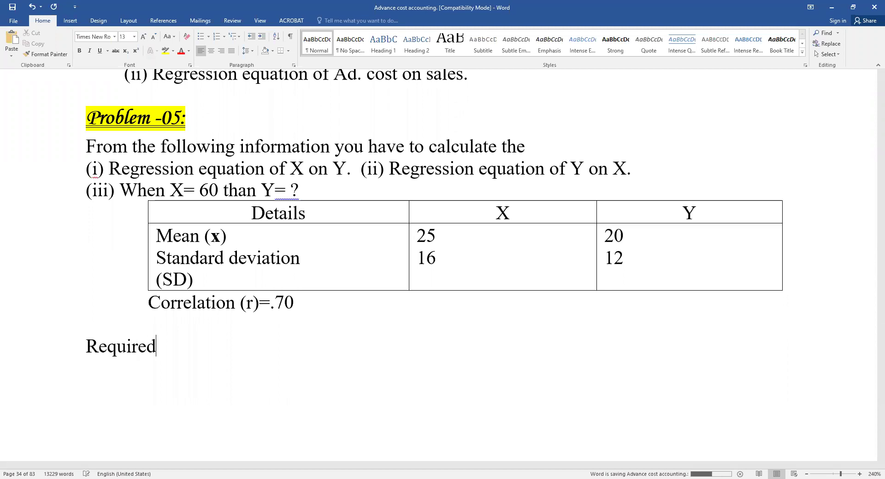
type("-()")
key("Left")
type("1) Regree")
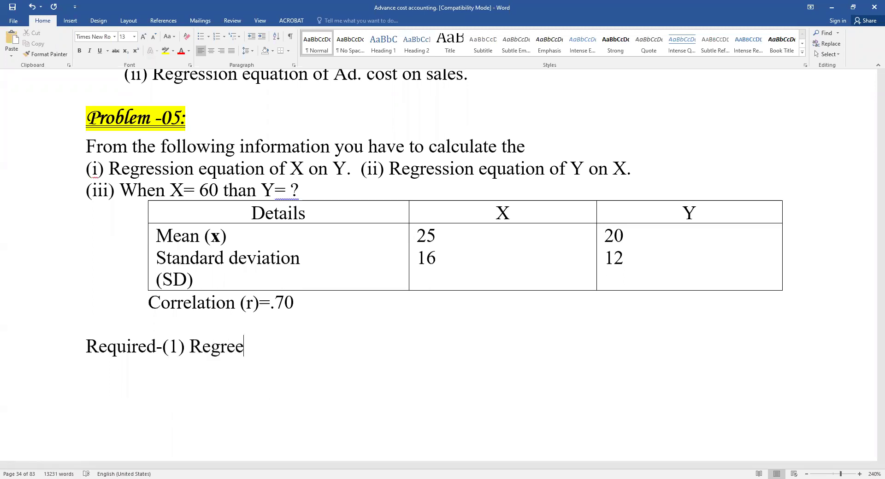
key("BackSpace")
type("ssion equation of X on Y")
- Start the formula on an indented new line below the Required heading with "(X-)"
key("Return")
key("Home")
scroll(272, 337, "down", 1)
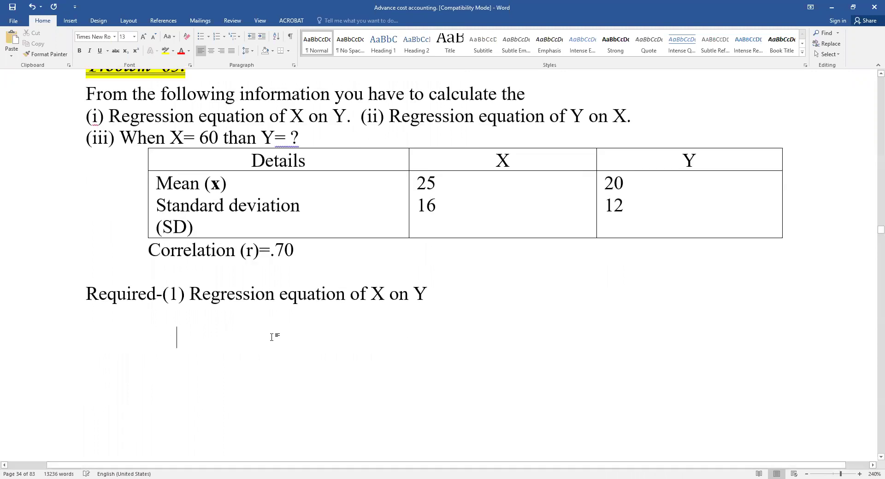
type("()")
key("Left")
type("X_")
key("BackSpace")
type("-")
- Try to insert an equation with a double-dot accented x after the minus sign in "(X-)"
scroll(135, 172, "up", 2)
scroll(135, 172, "up", 1)
left_click(70, 21)
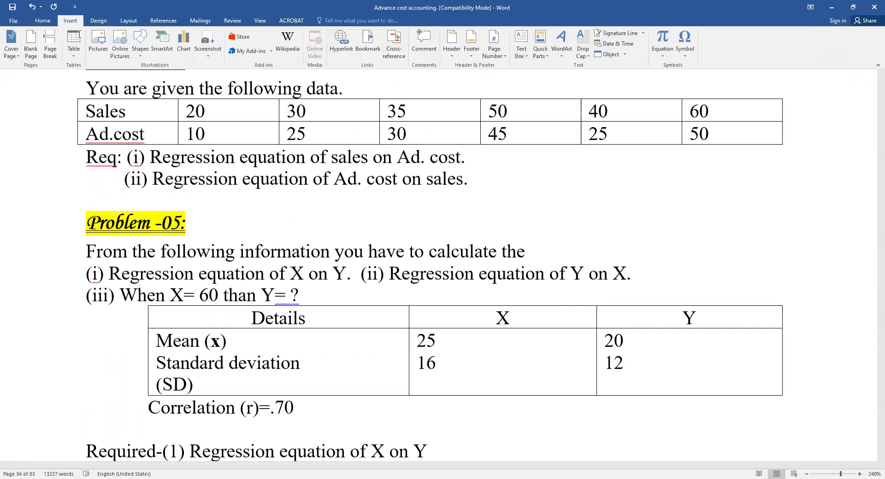
left_click(685, 41)
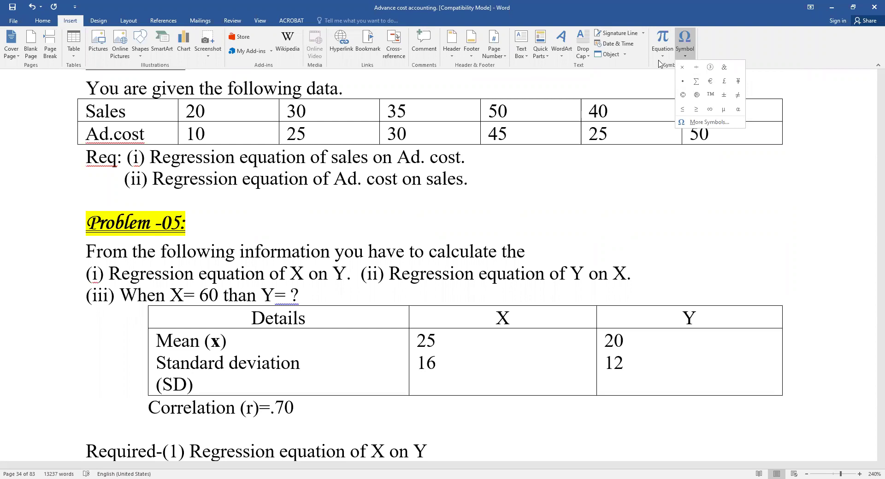
key("alt+equal")
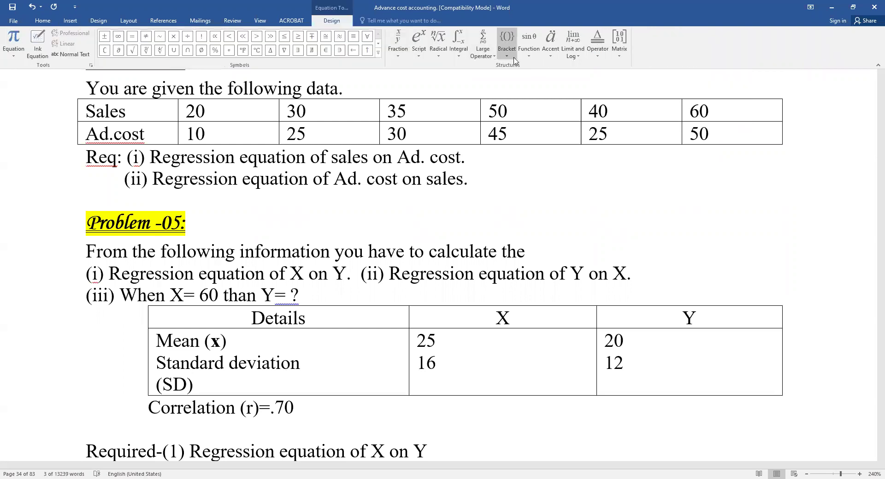
left_click(420, 39)
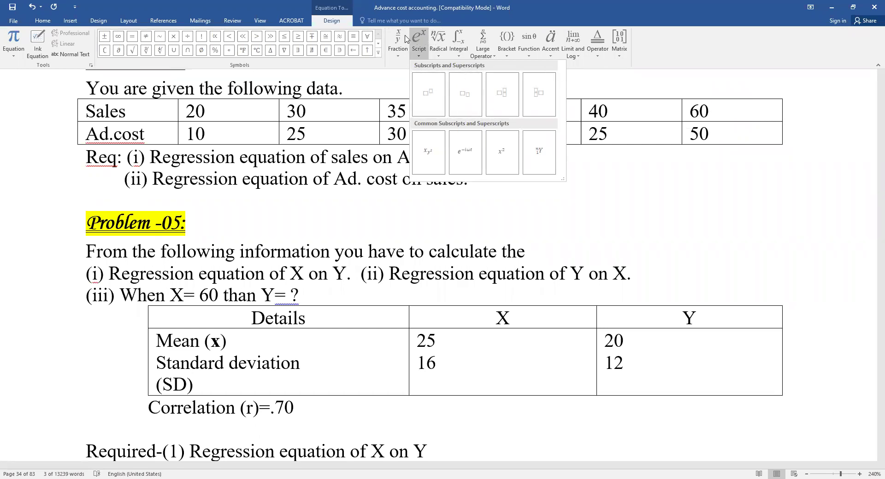
left_click(549, 41)
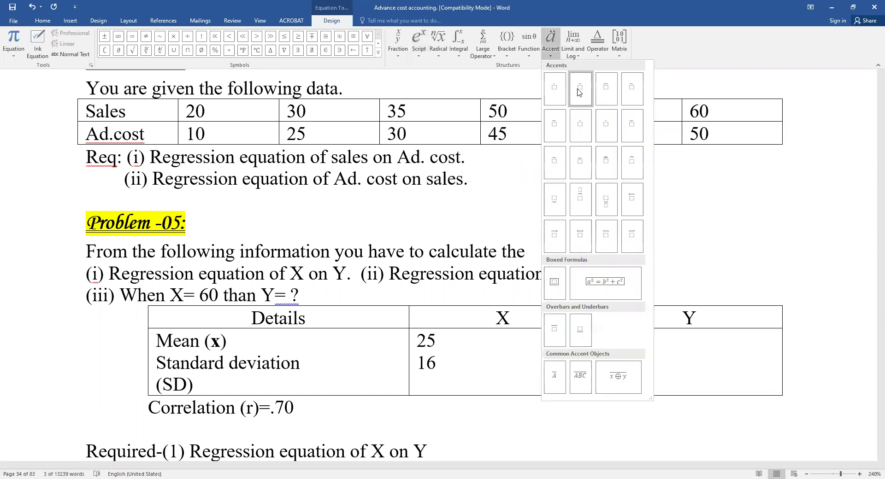
left_click(389, 252)
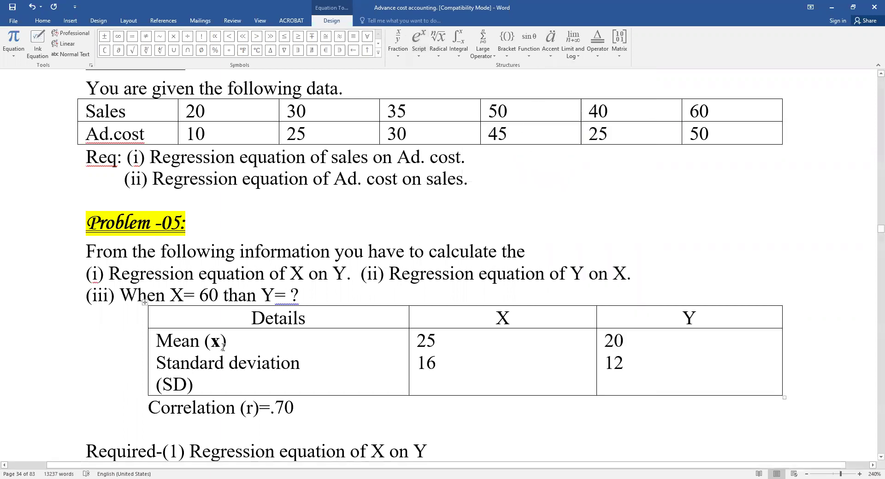
scroll(217, 323, "down", 5)
left_click(212, 287)
type("x")
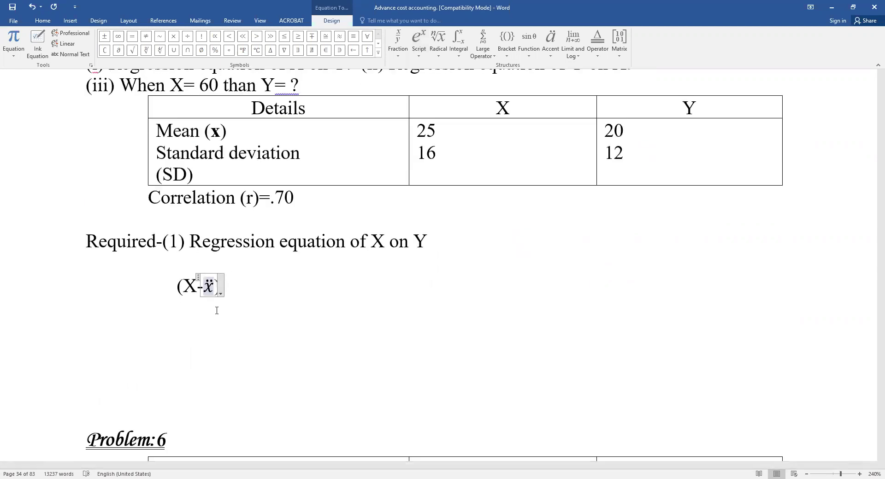
- Remove the accented equation from the parentheses, including the superscript placeholder tried inside it
key("BackSpace")
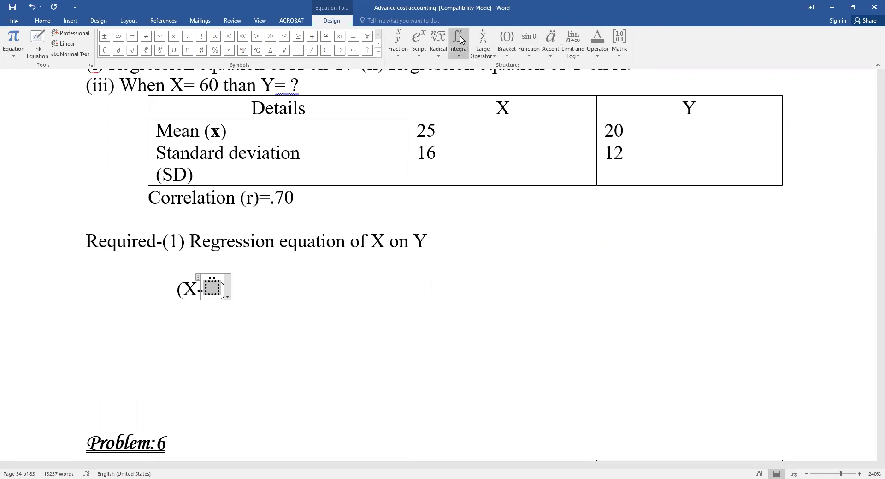
left_click(418, 43)
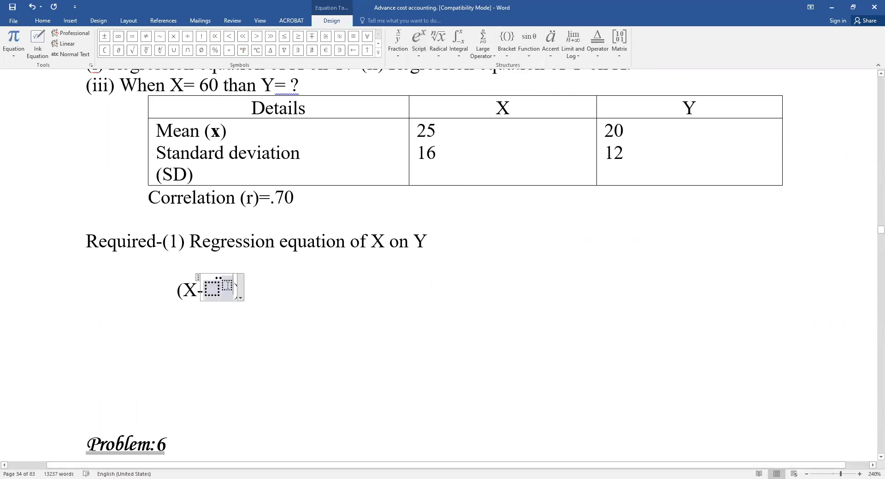
key("BackSpace")
key("BackSpace")
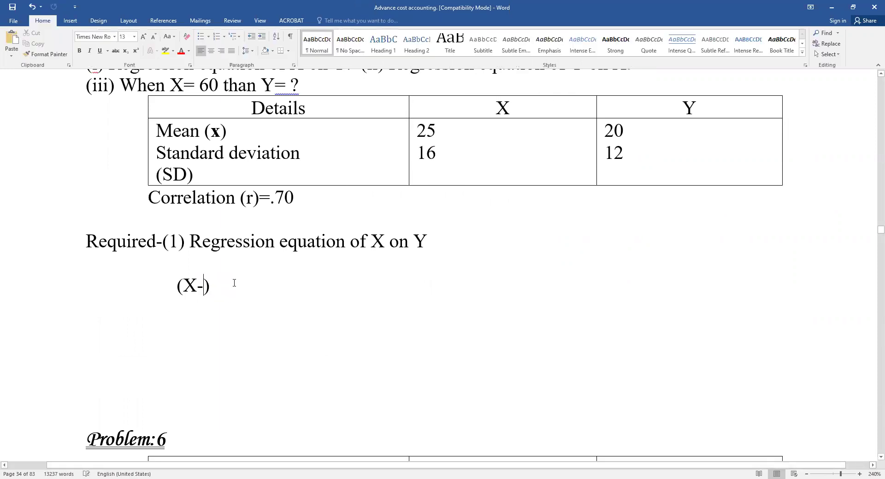
- Insert an equation with an overbarred X after the minus sign in "(X-)"
left_click(70, 20)
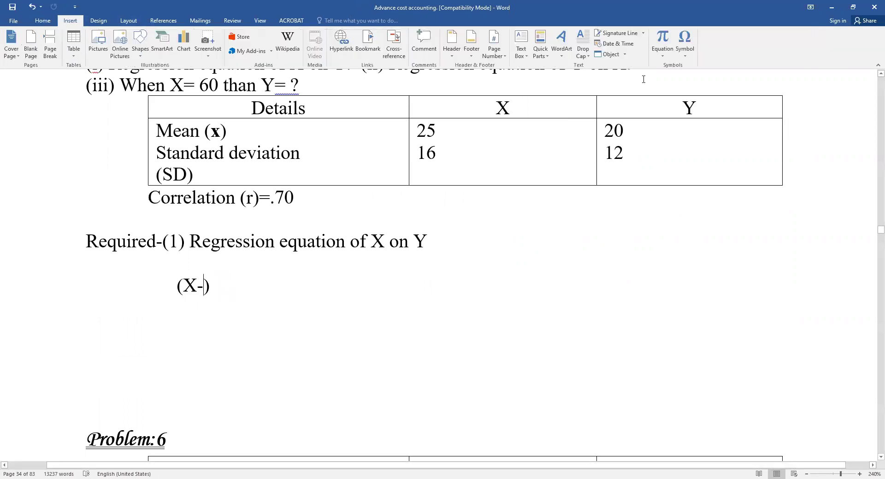
left_click(662, 38)
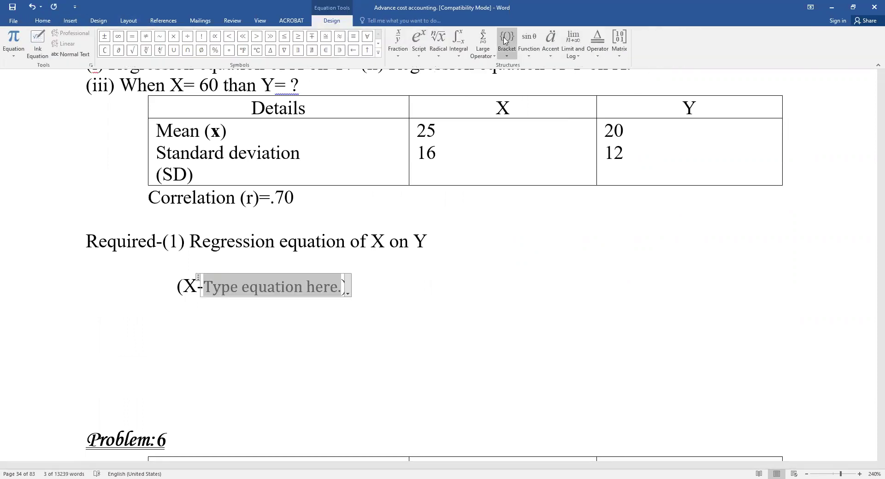
left_click(550, 37)
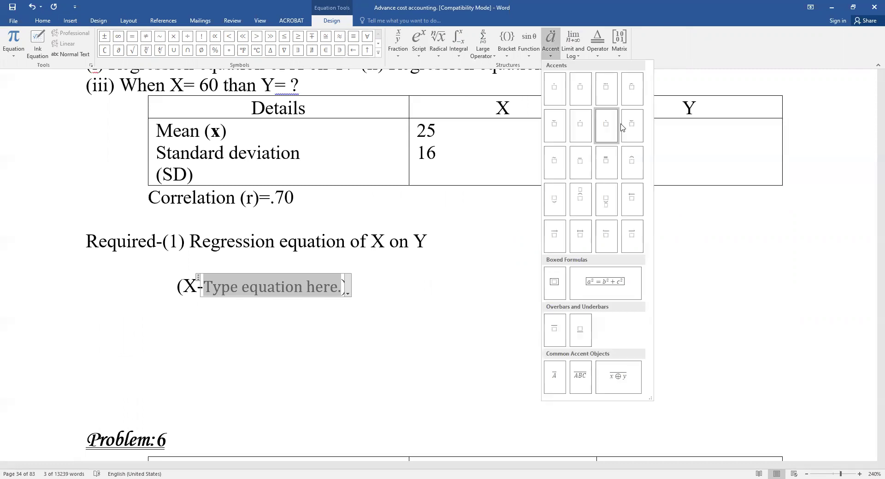
left_click(580, 160)
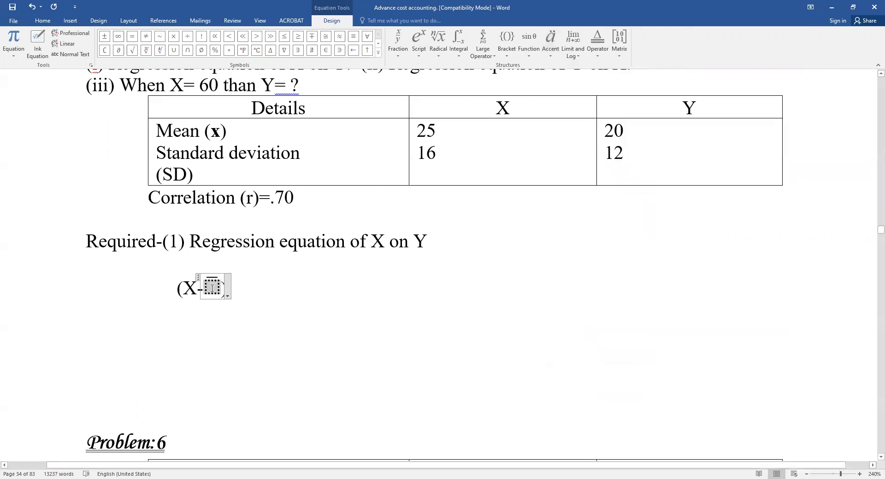
type("X̄")
- Continue the formula after the closing parenthesis with "= r", using a lowercase r
left_click(242, 291)
type("=")
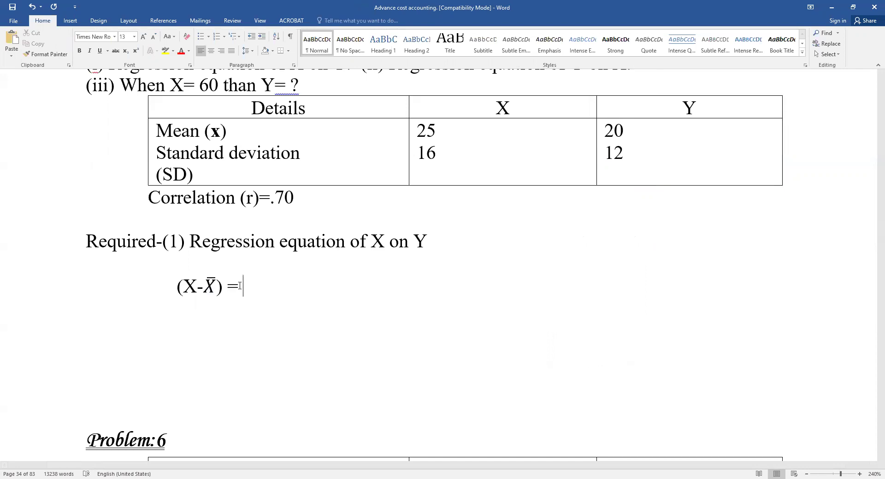
type("R")
key("BackSpace")
type("r")
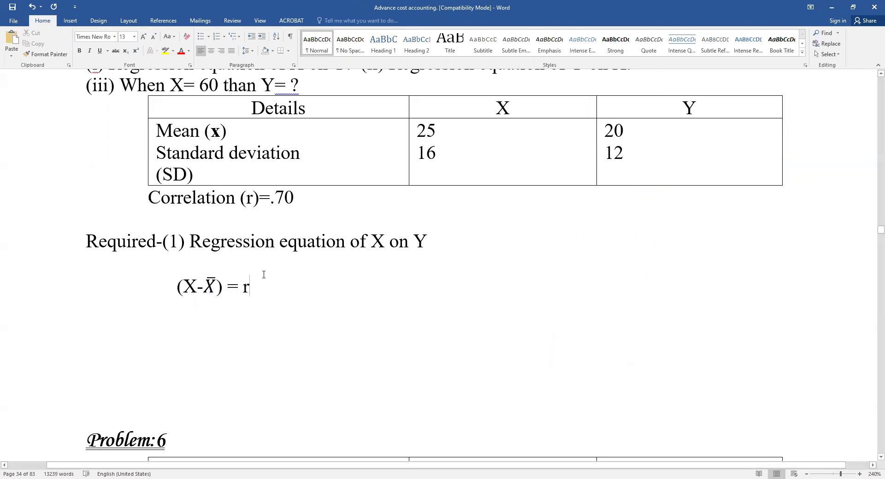
- Insert a stacked fraction after the r with SDx as numerator and SDy as denominator
left_click(70, 20)
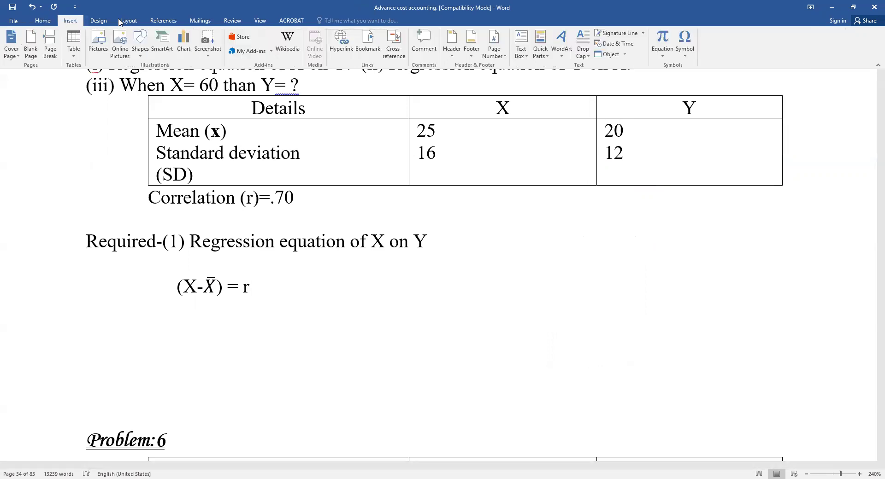
left_click(662, 41)
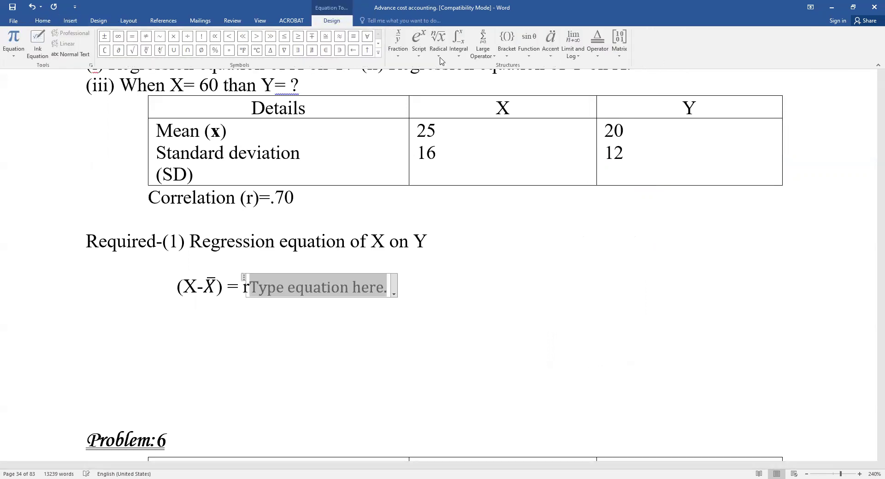
left_click(402, 39)
key("Return")
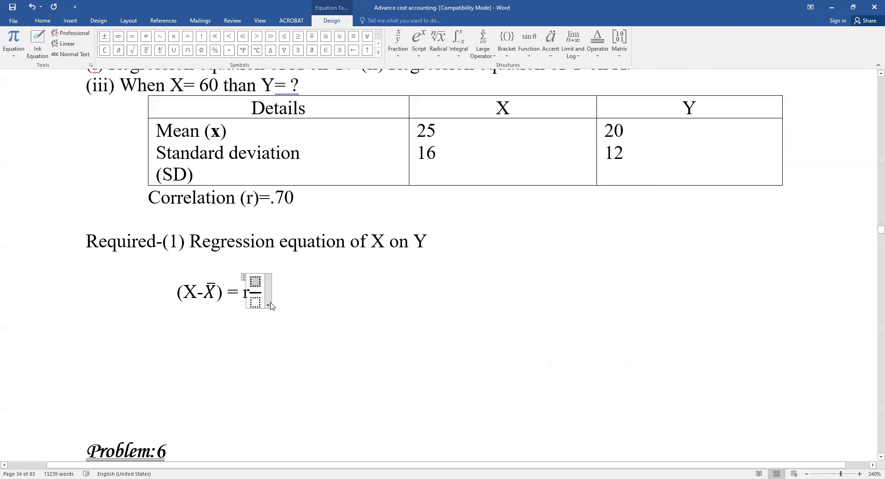
type("SD")
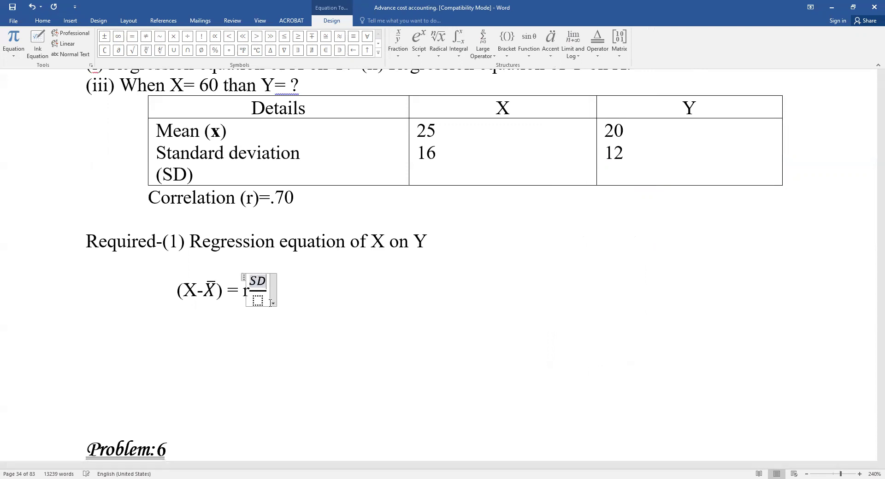
type("x")
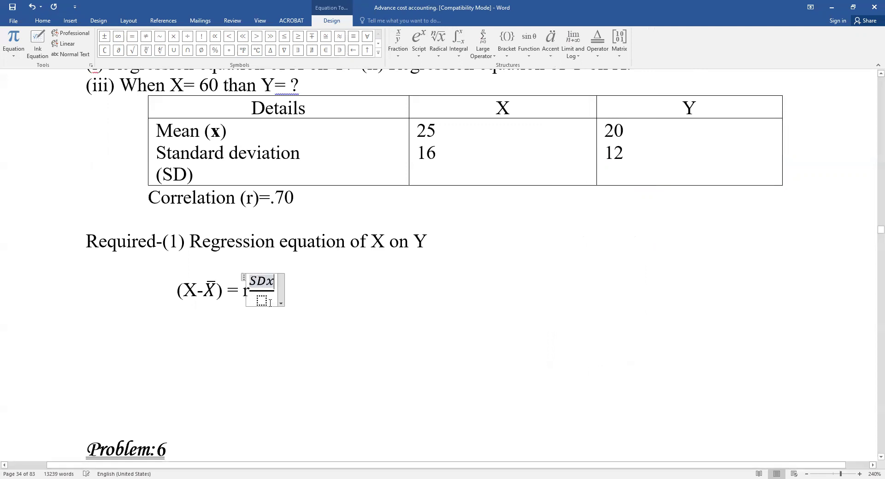
left_click(262, 300)
type("SDy")
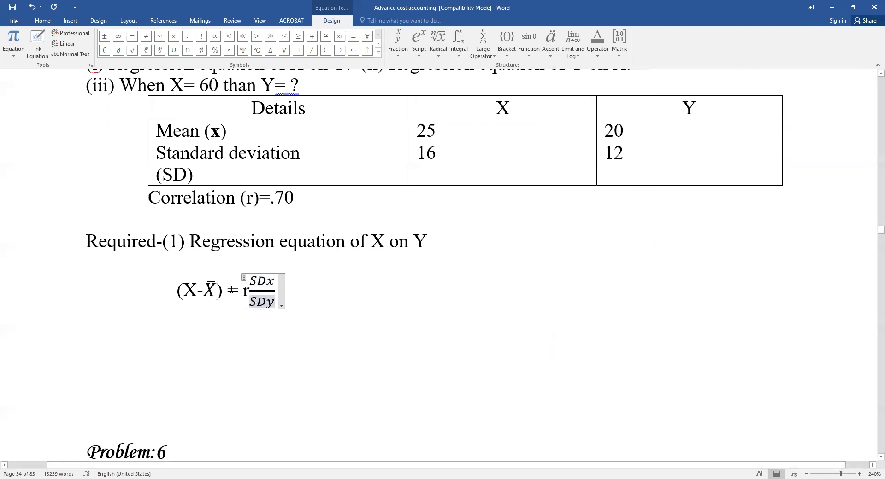
- Copy the parenthesized X term to the end of the formula and change both letters to Y, giving (Y-Ȳ)
left_click_drag(224, 289, 169, 286)
key("ctrl+c")
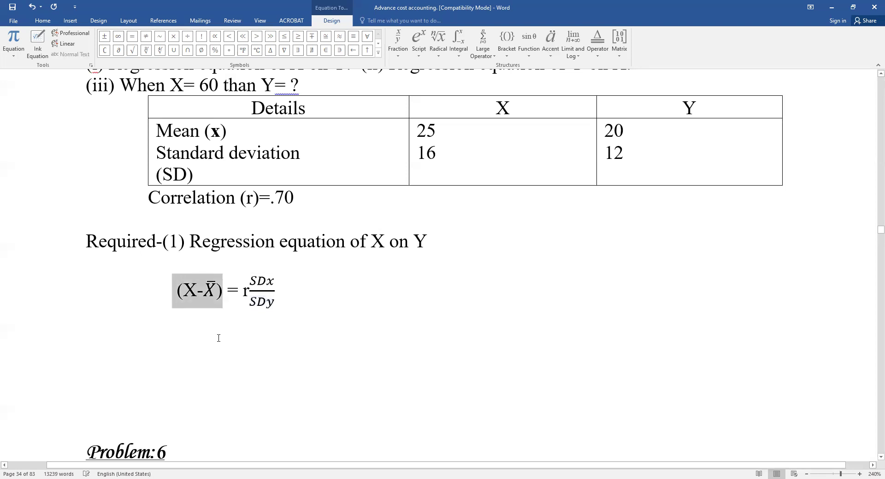
left_click(303, 299)
key("ctrl+v")
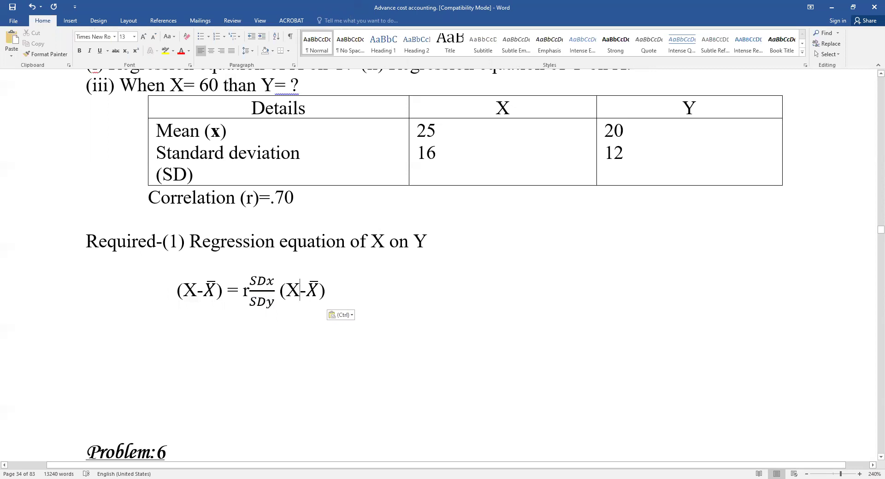
key("BackSpace")
type("Y")
left_click(312, 290)
key("BackSpace")
type("Y")
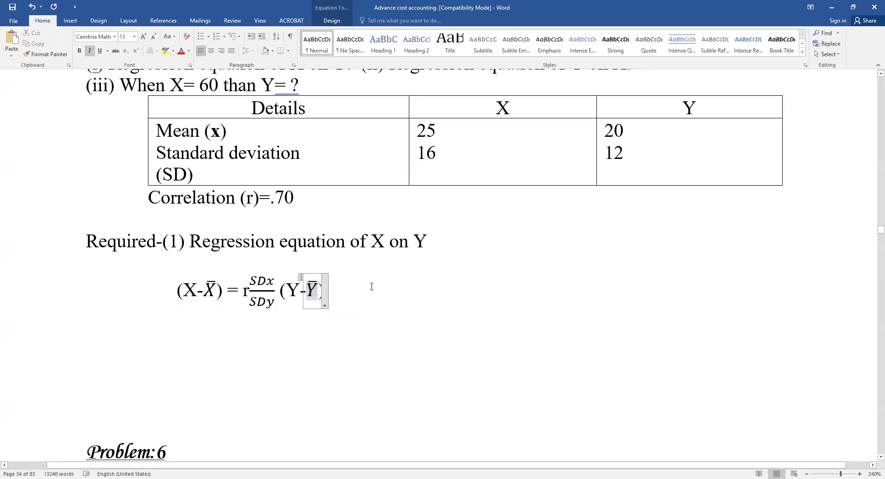
left_click(372, 286)
- Enlarge the whole regression formula to 18 pt and save the document
left_click_drag(168, 290, 509, 297)
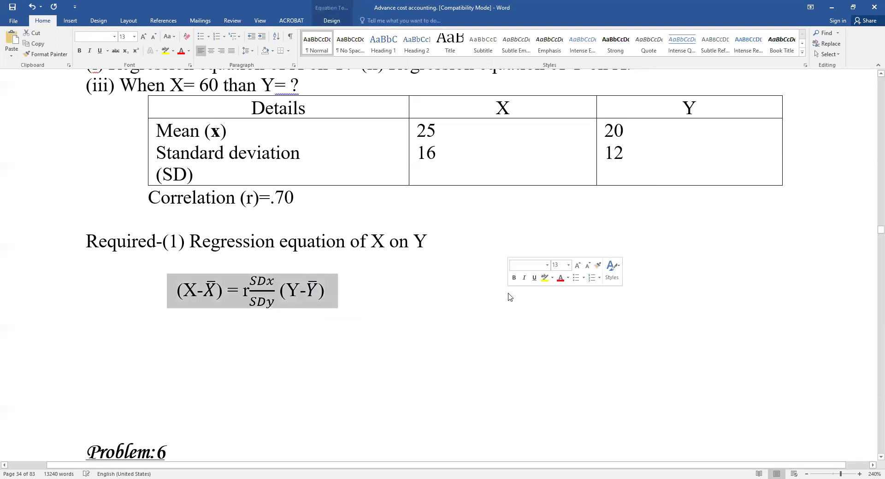
key("ctrl+bracketright")
key("ctrl+bracketright")
key("ctrl+bracketright")
key("ctrl+bracketright")
key("ctrl+bracketright")
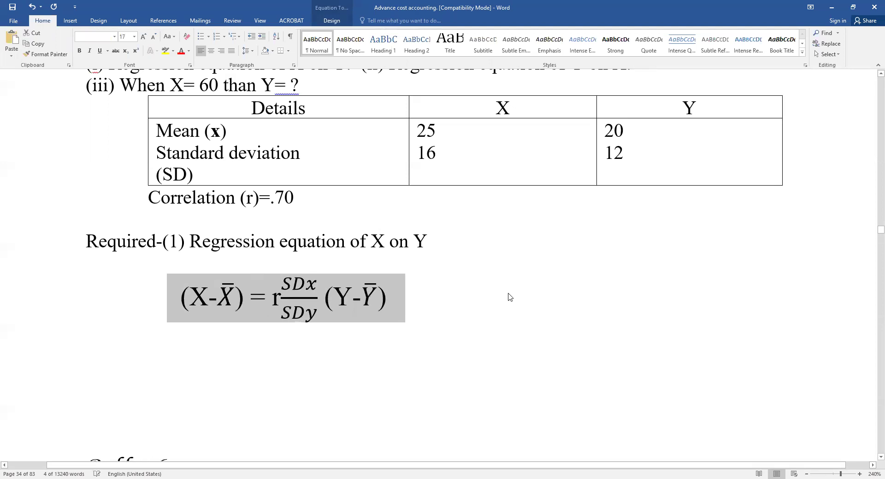
left_click(507, 293)
key("ctrl+s")
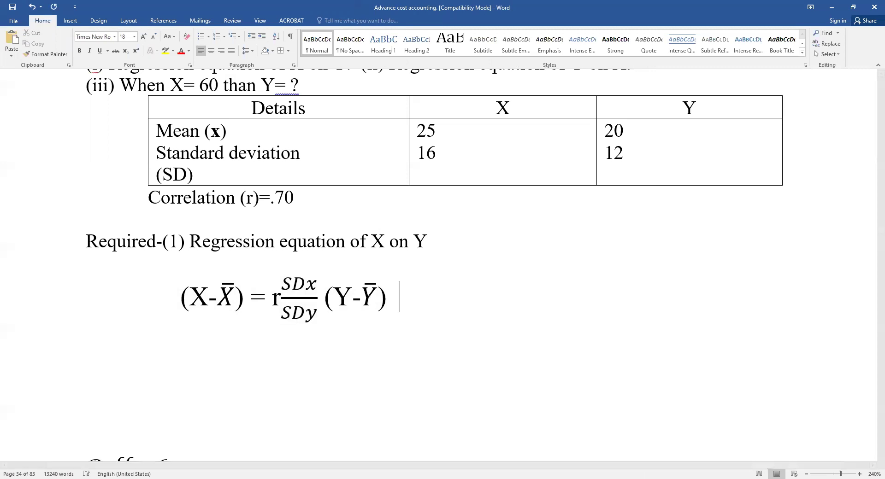
key("ctrl+z")
- Insert a 1x1 table below the Required heading and place it, narrowed, in the empty space beside the formula
scroll(92, 46, "down", 1)
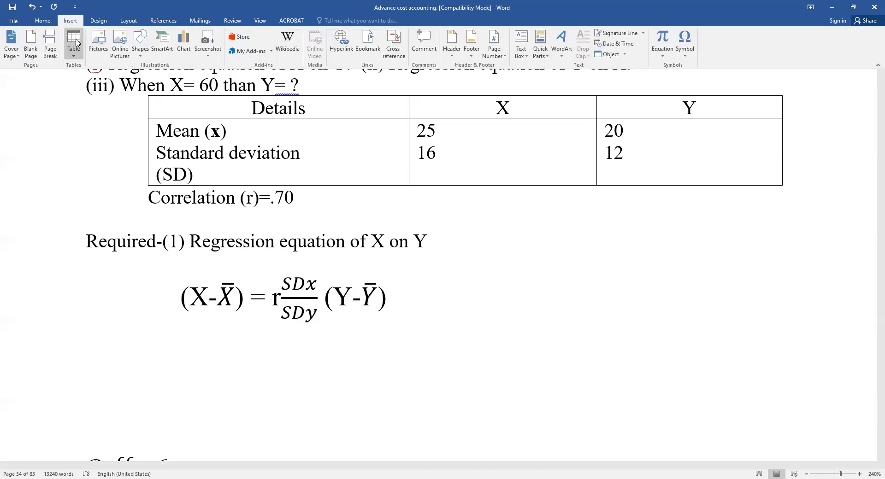
left_click(76, 42)
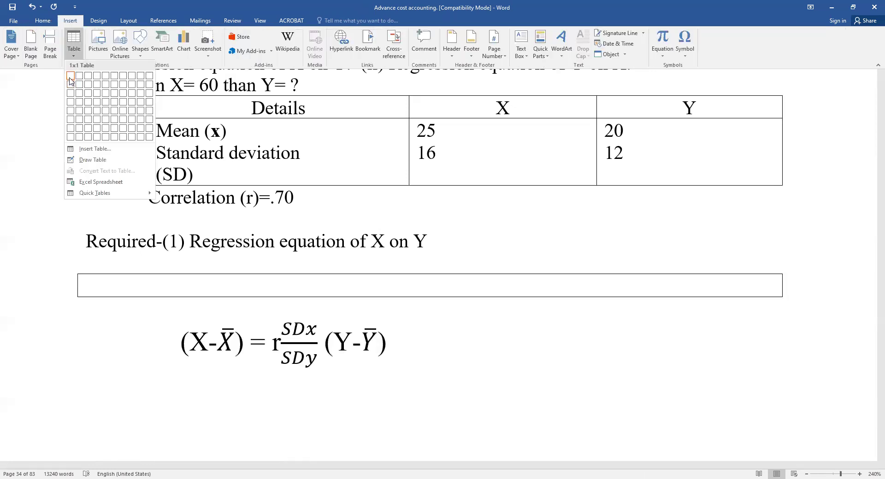
key("Return")
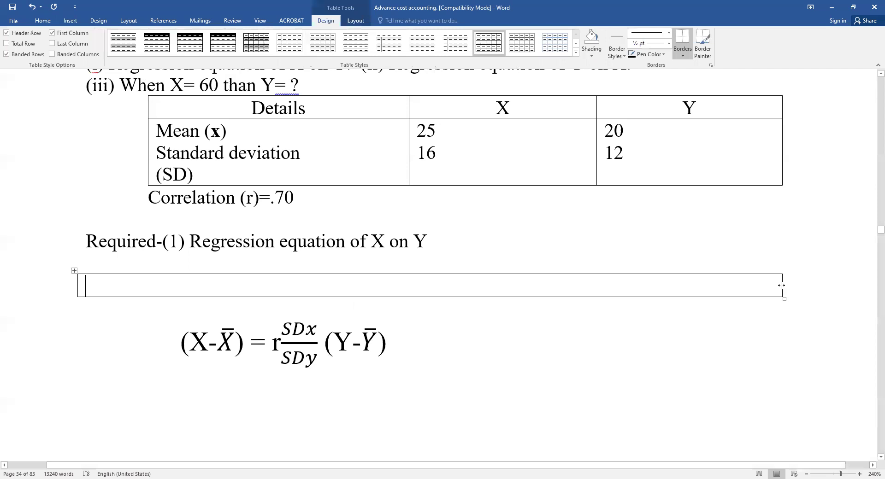
left_click_drag(74, 271, 511, 305)
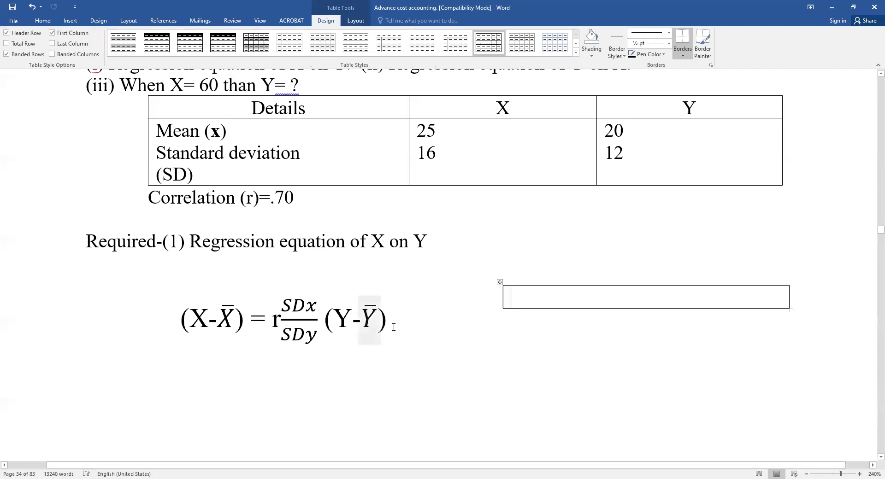
- Make the table cell taller with four extra blank lines and return the cursor to its first line
key("Return")
key("Return")
key("Return")
key("Return")
left_click(515, 297)
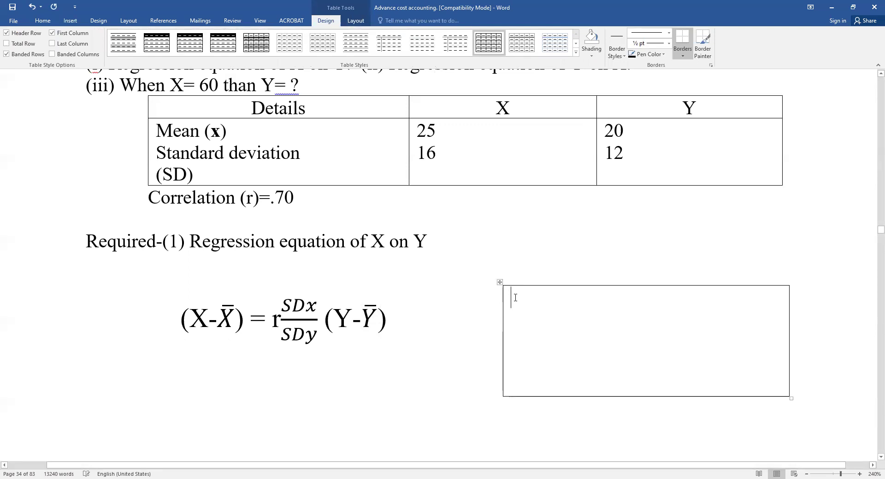